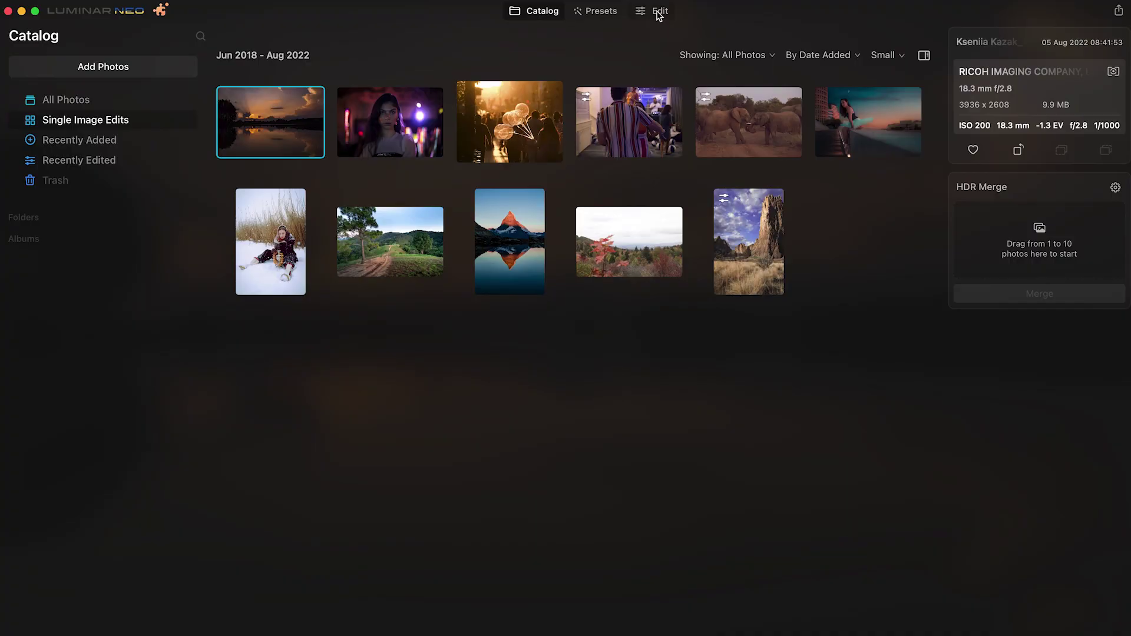
- Open the selected sunset lake photo for editing and inspect the noise in its sky at 100% zoom
left_click(659, 16)
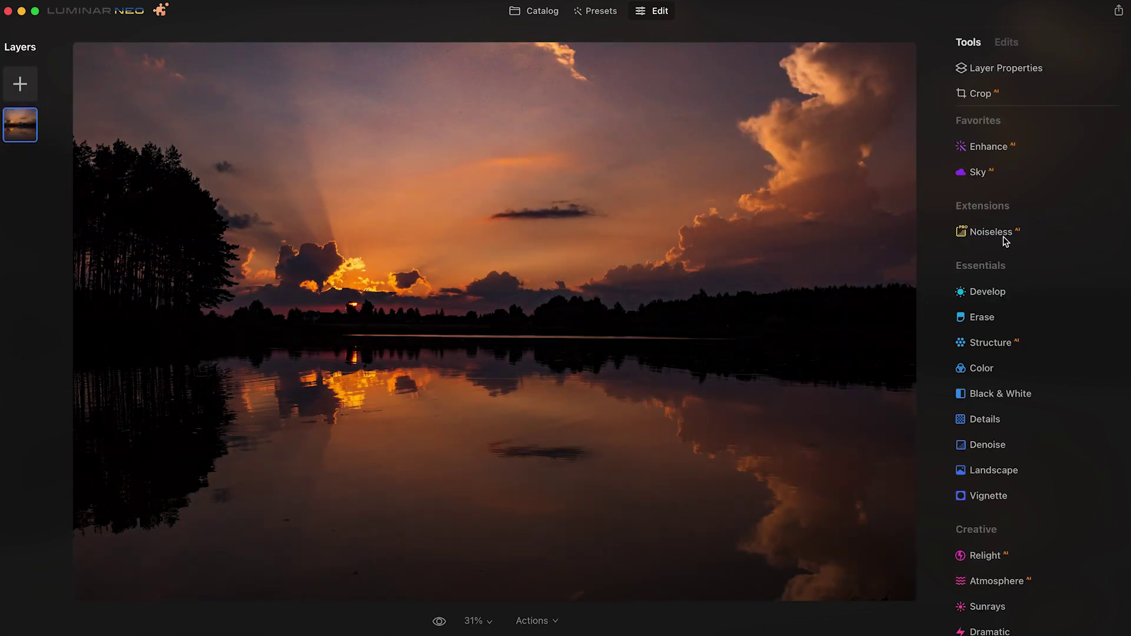
left_click(553, 202)
left_click_drag(513, 129, 549, 301)
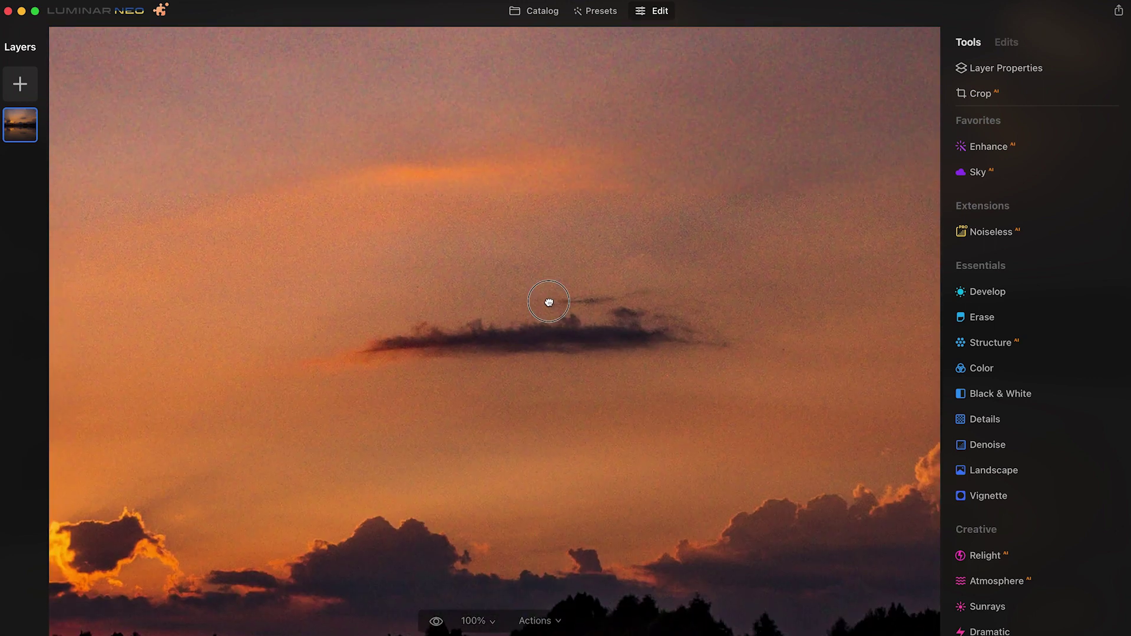
left_click_drag(464, 193, 607, 405)
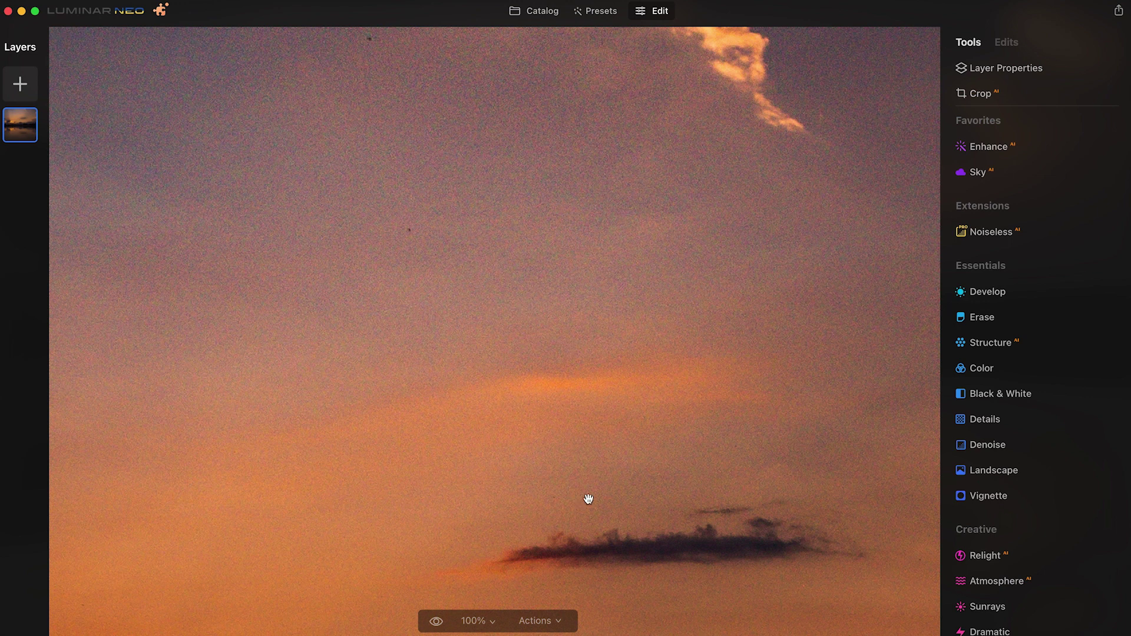
left_click_drag(588, 497, 477, 343)
key("super+0")
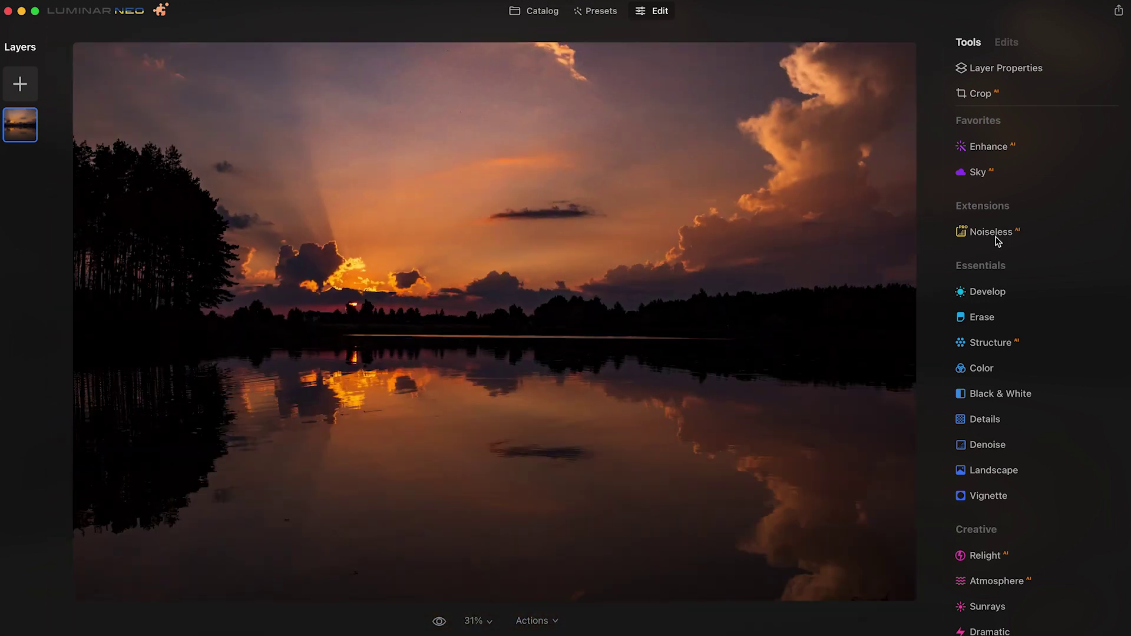
- Apply the Low Noiseless AI adjustment to the sunset photo and compare the sky with and without it at 200%
left_click(992, 234)
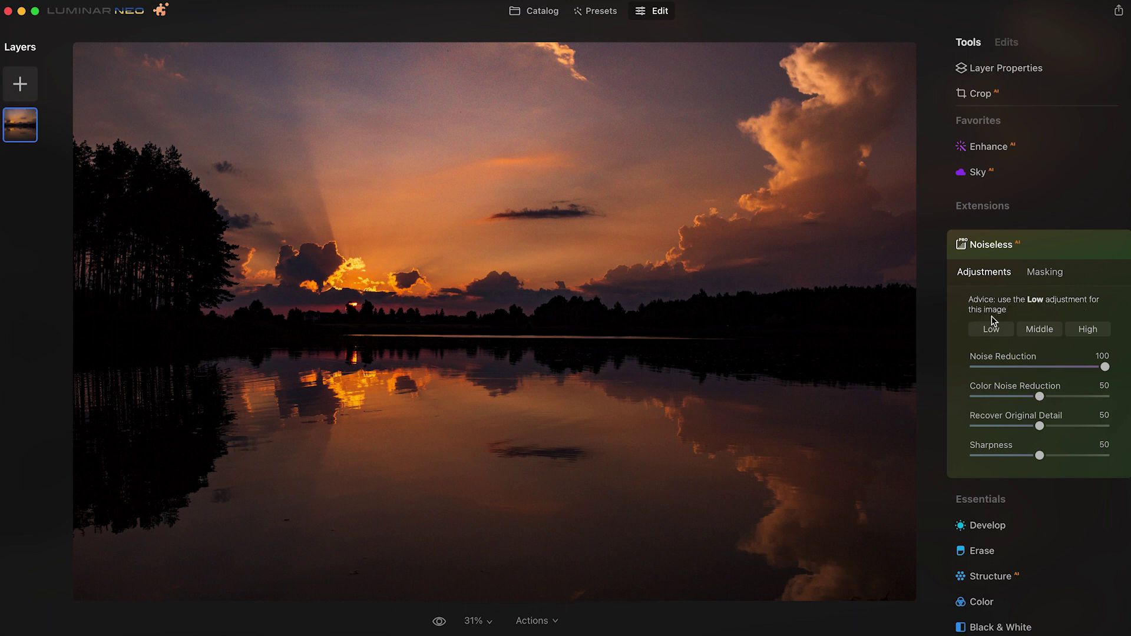
left_click(982, 333)
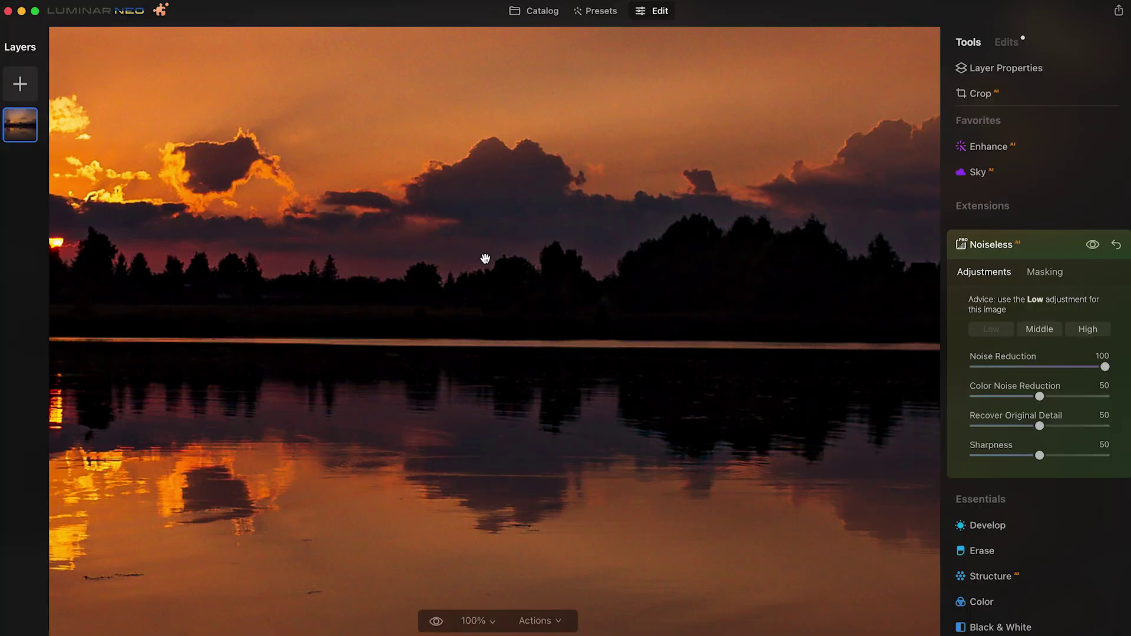
left_click_drag(742, 132, 758, 447)
left_click_drag(640, 293, 616, 475)
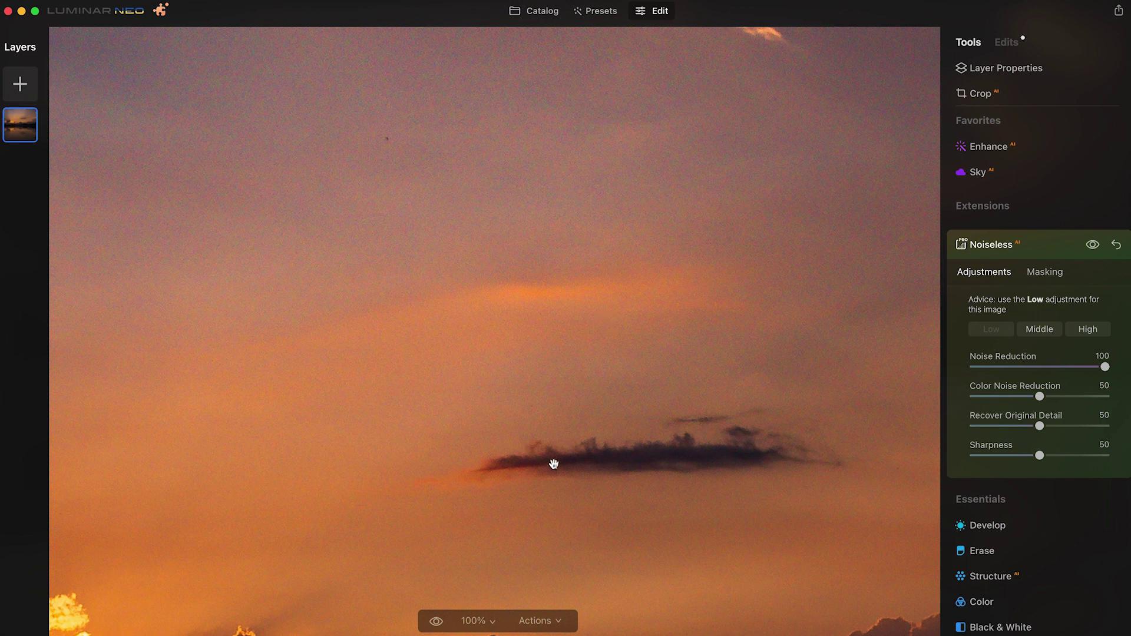
key("super+equal")
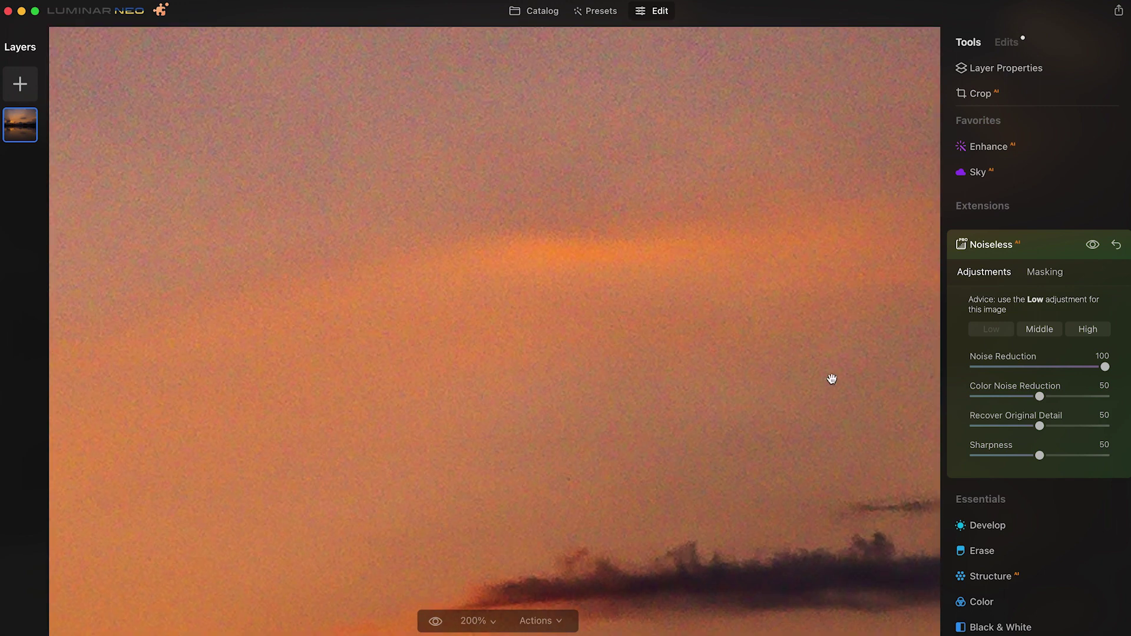
left_click(1093, 248)
left_click(1093, 248)
- Switch the Noiseless AI adjustment to Middle and set Color Noise Reduction to 73
left_click(1039, 330)
left_click(1094, 247)
left_click(1073, 397)
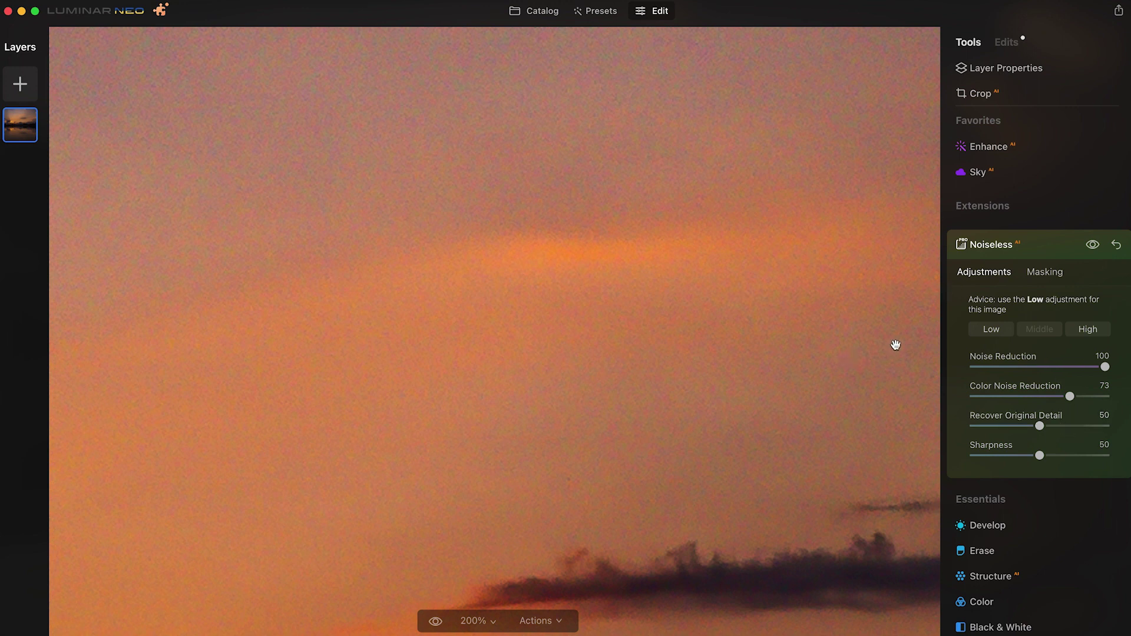
- Try Noise Reduction at 42, return it to 100, and compare the sunset photo with and without Noiseless AI
left_click(1031, 368)
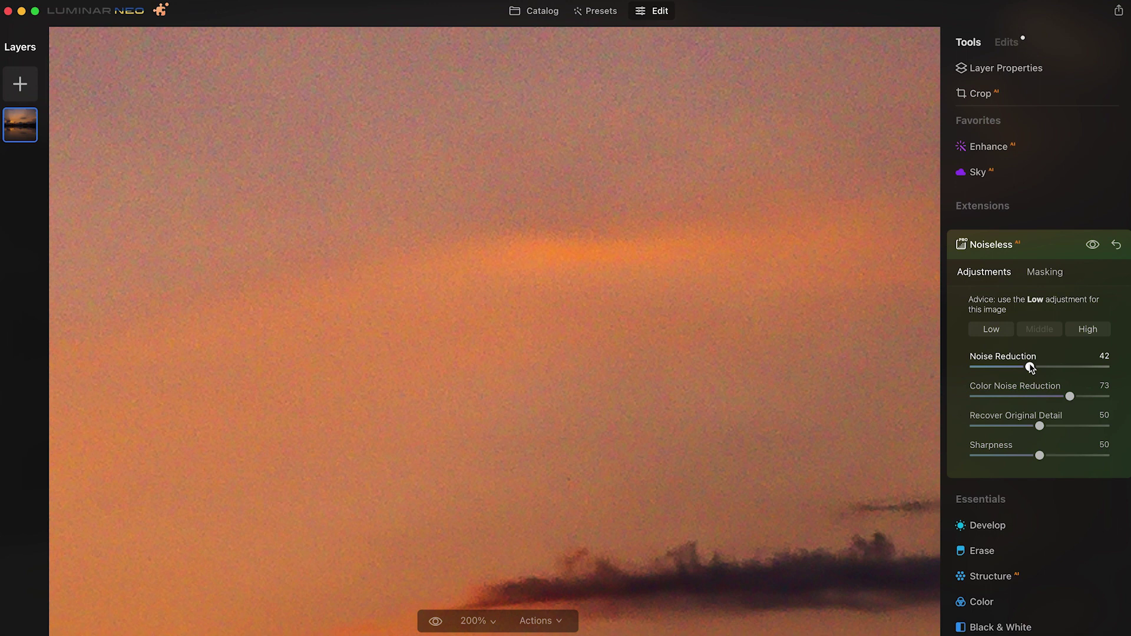
left_click(1108, 367)
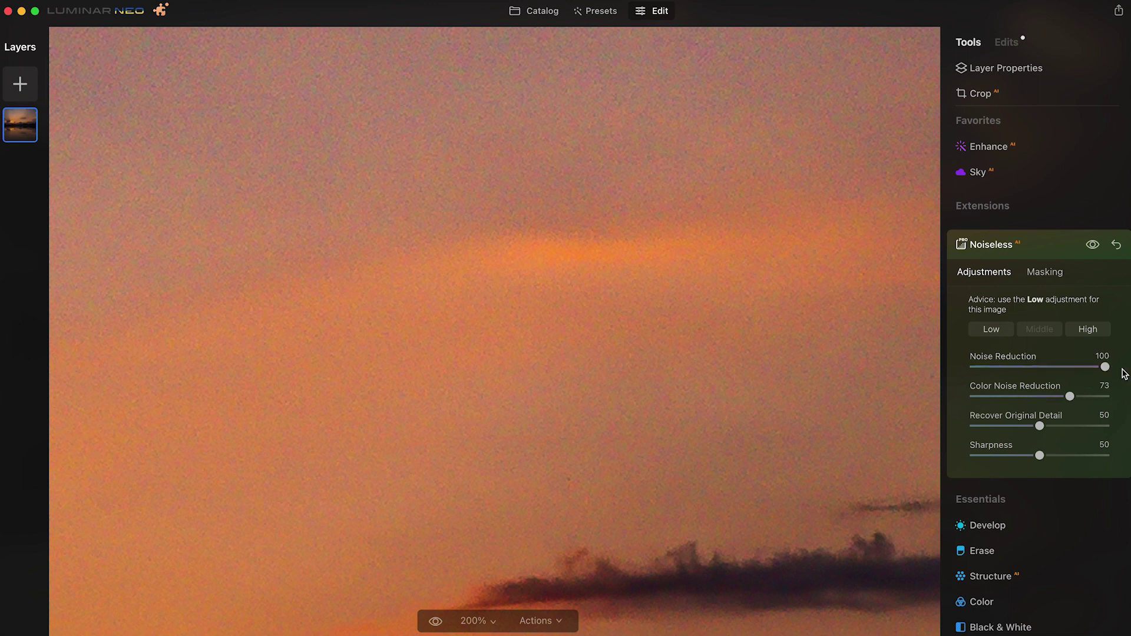
left_click(1092, 246)
left_click(661, 196)
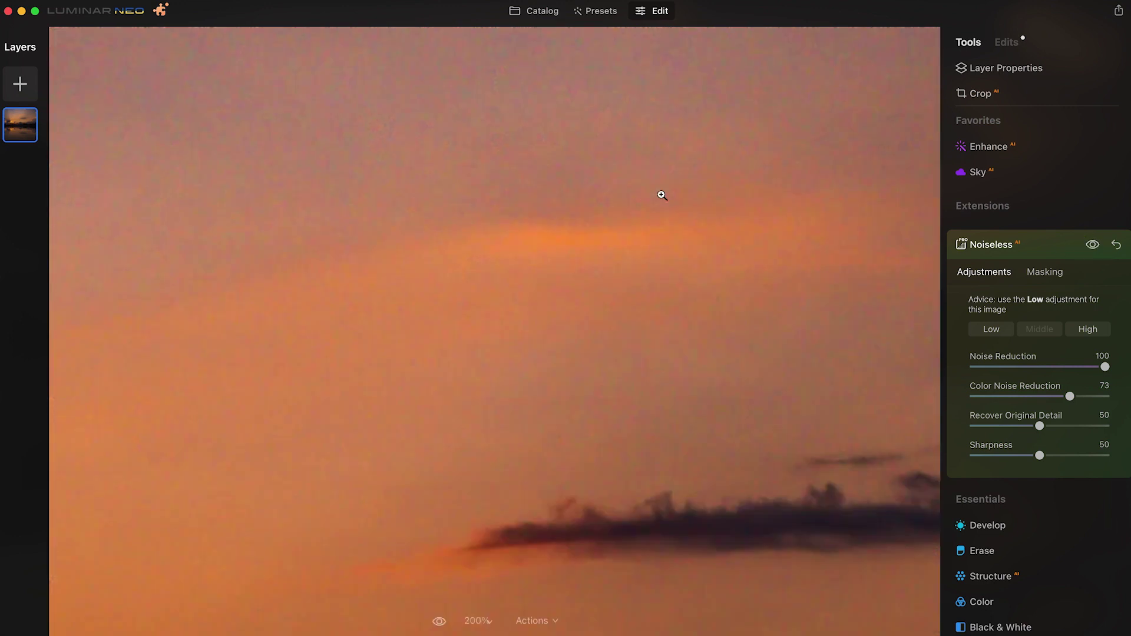
left_click(1092, 249)
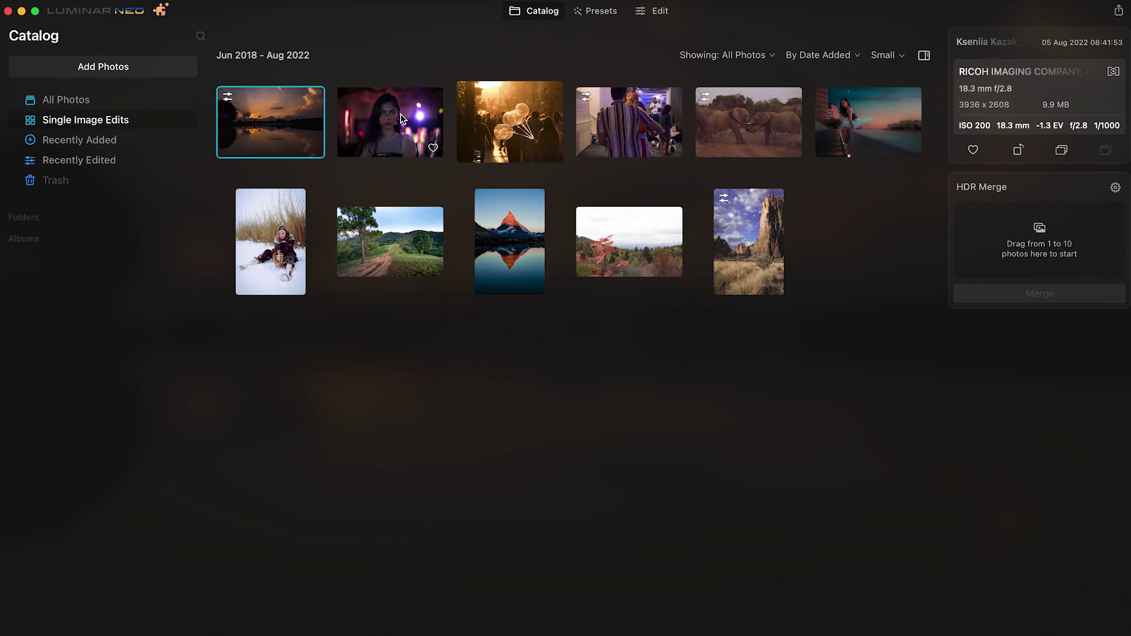
- Open the night portrait of the woman for editing and examine the noise around her face at 100% zoom
left_click(402, 120)
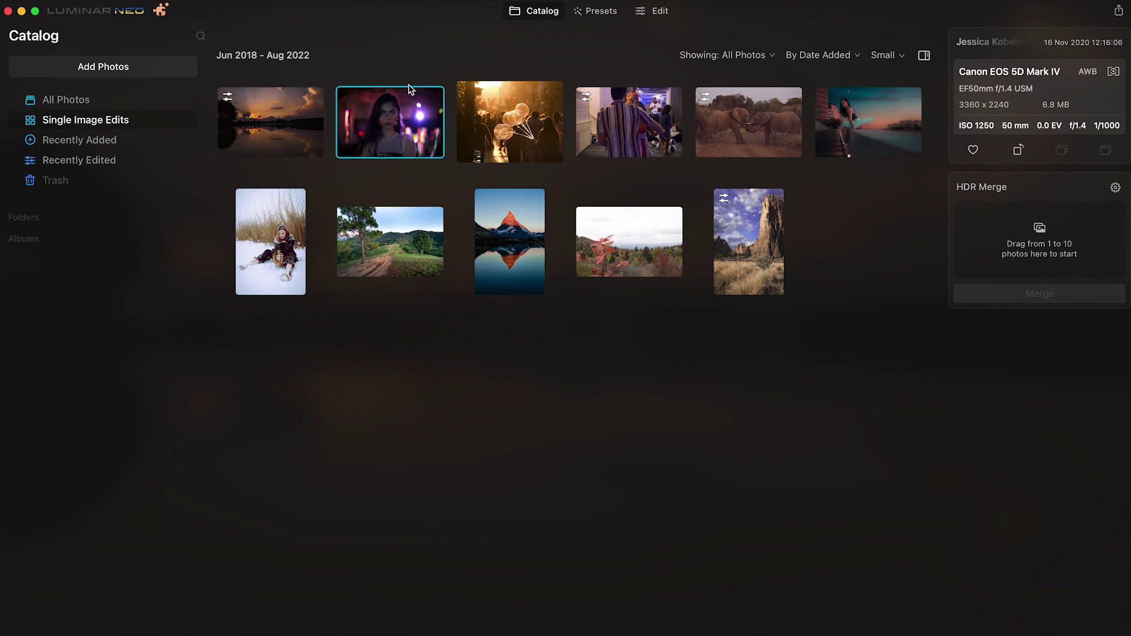
left_click(658, 12)
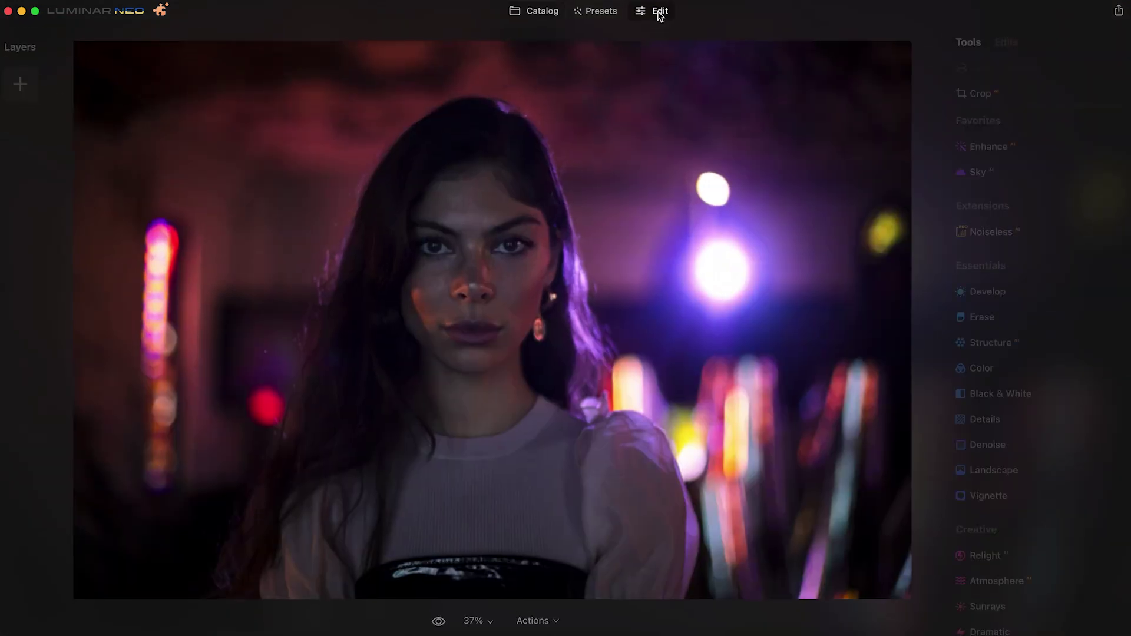
left_click(588, 277)
left_click_drag(649, 215, 644, 248)
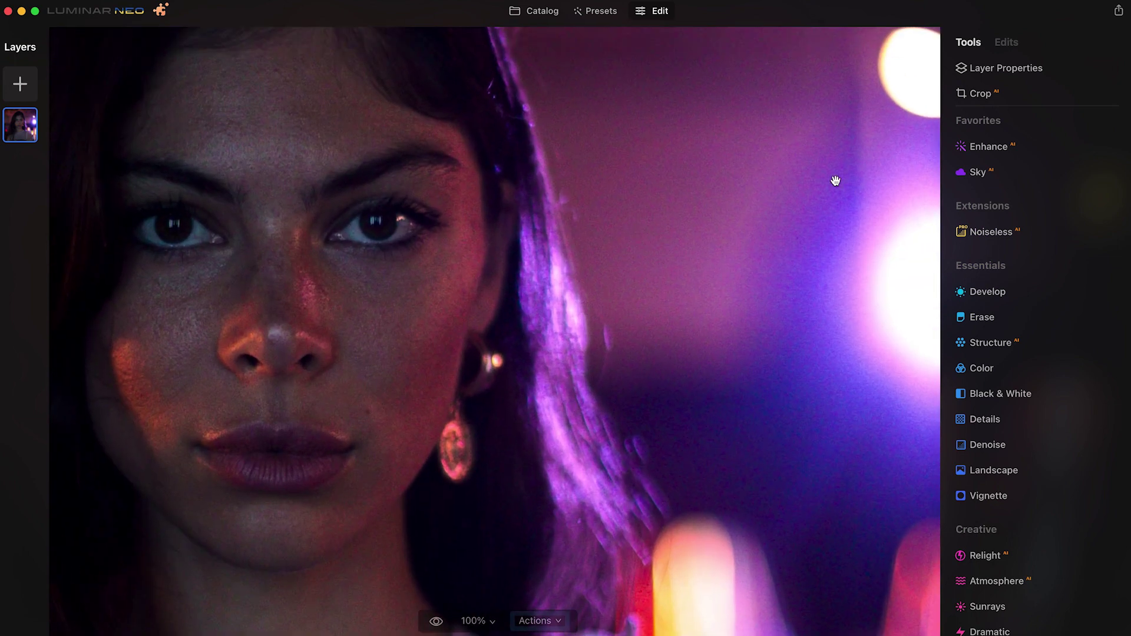
- Apply the Low Noiseless AI adjustment to the portrait and compare it with the original
left_click(1004, 232)
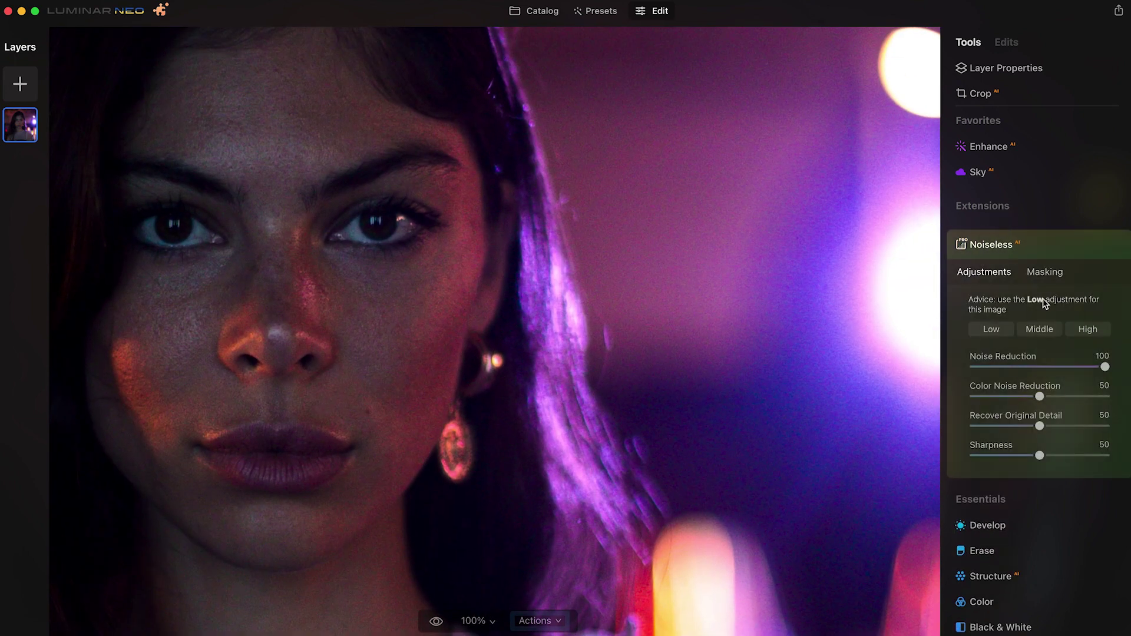
left_click(994, 329)
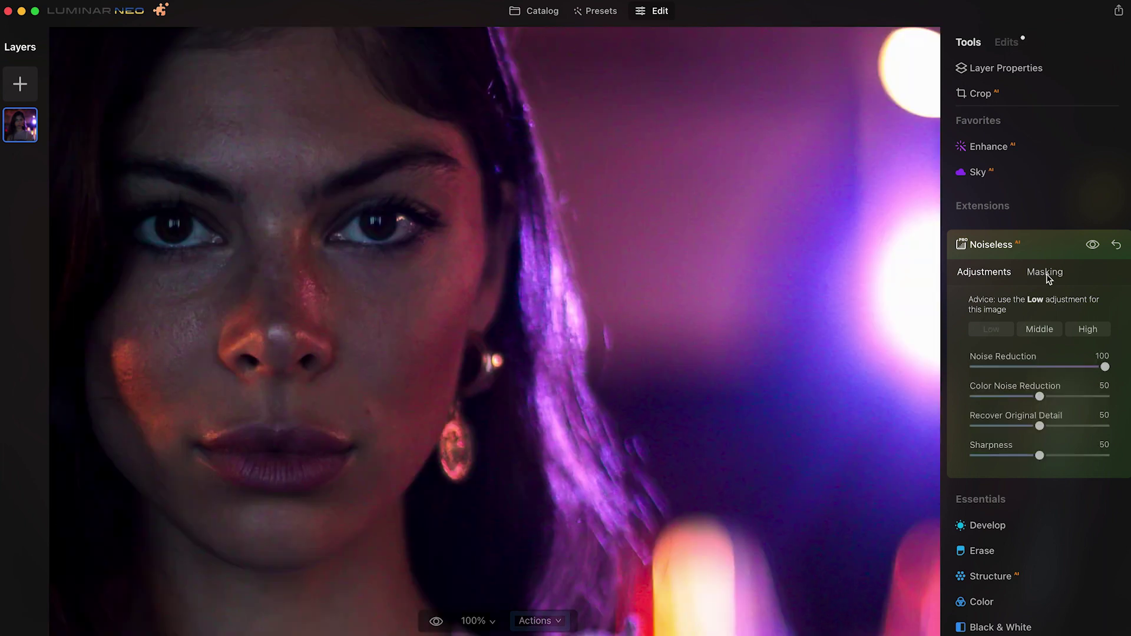
left_click(1093, 246)
left_click(782, 247)
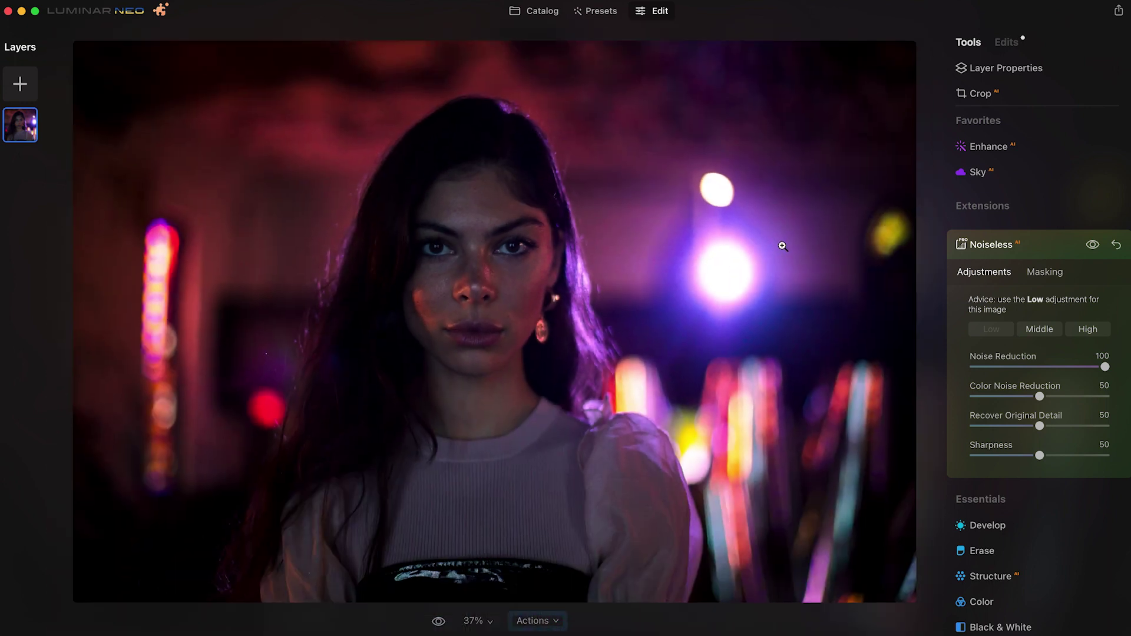
- Open the catalog's golden balloon crowd photo for editing and inspect the noise around the balloons at 100% zoom
left_click(542, 12)
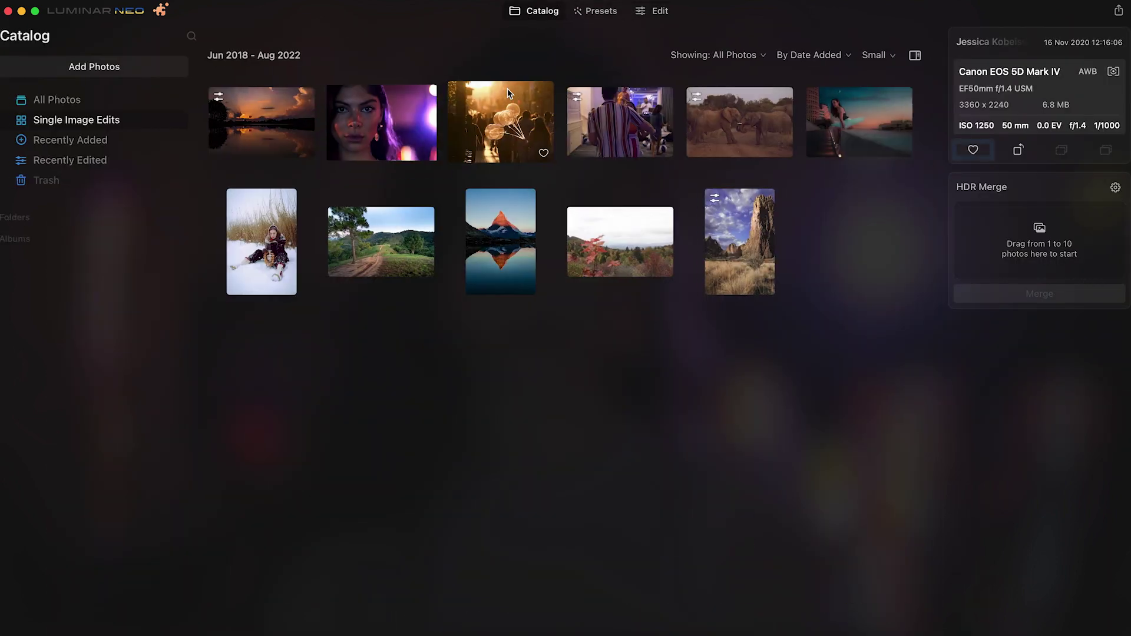
left_click(519, 131)
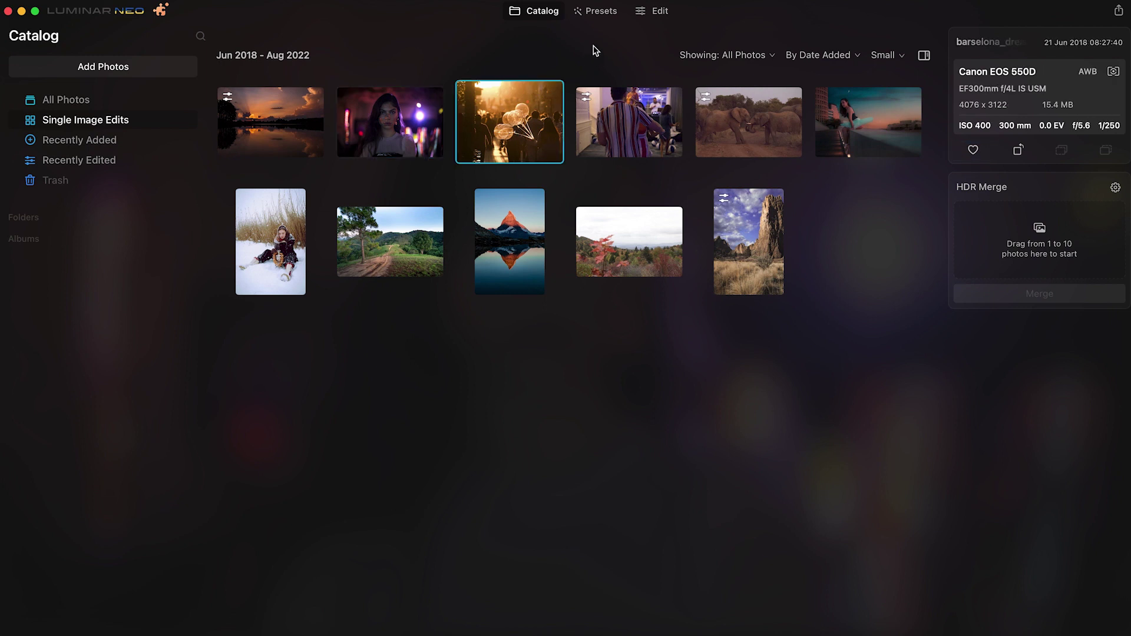
left_click(660, 12)
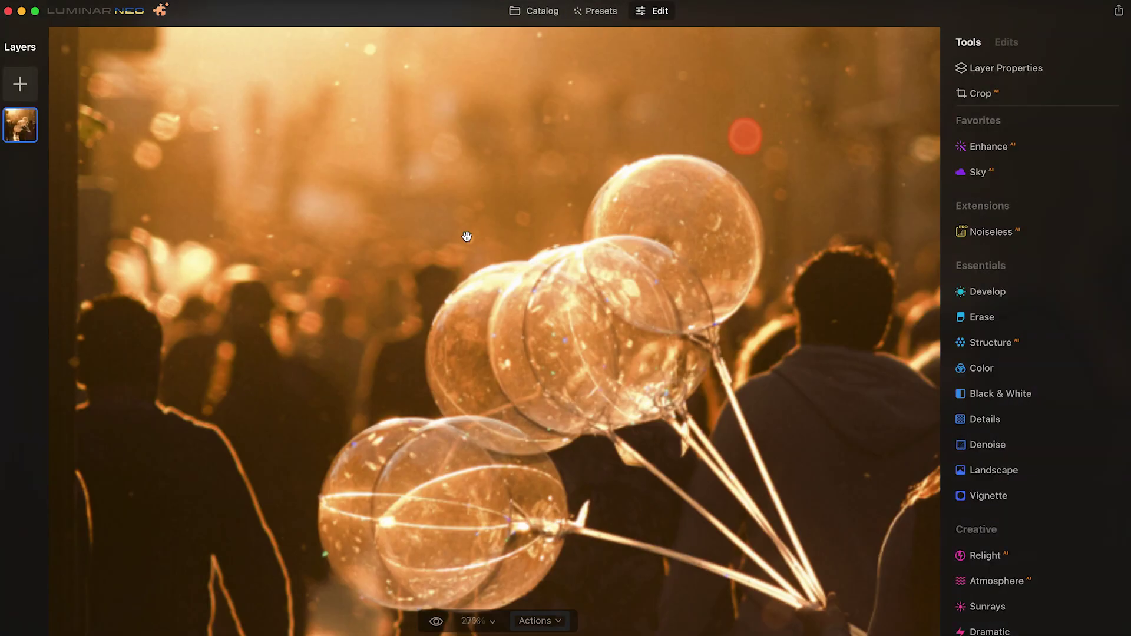
left_click(465, 236)
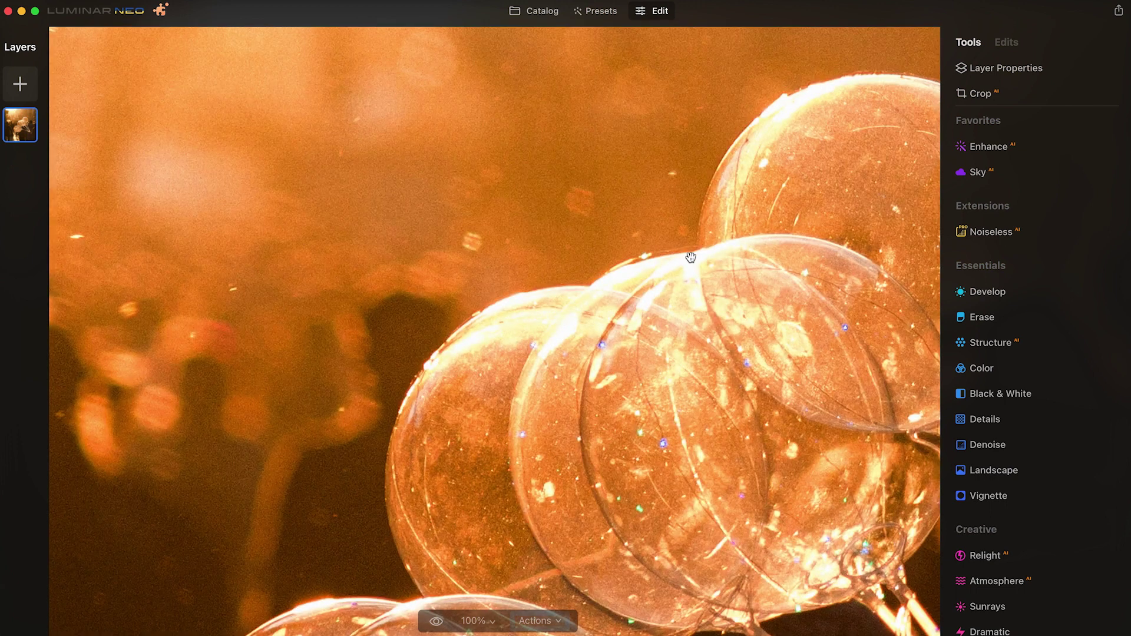
left_click_drag(651, 228, 631, 296)
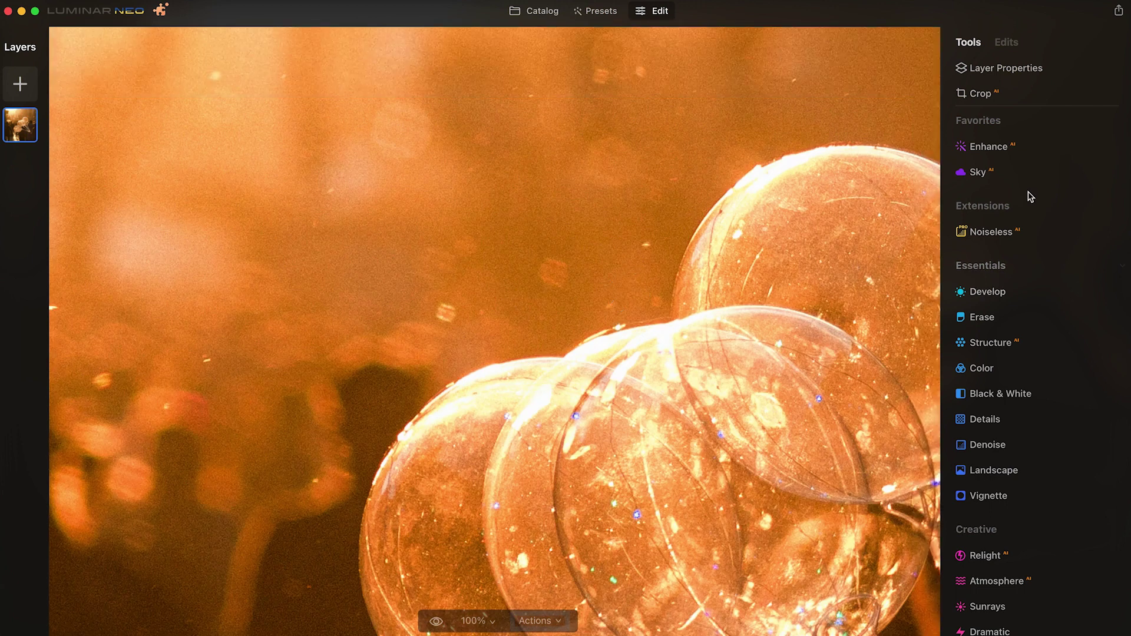
- Apply the Low Noiseless AI adjustment to the balloon photo
left_click(1007, 233)
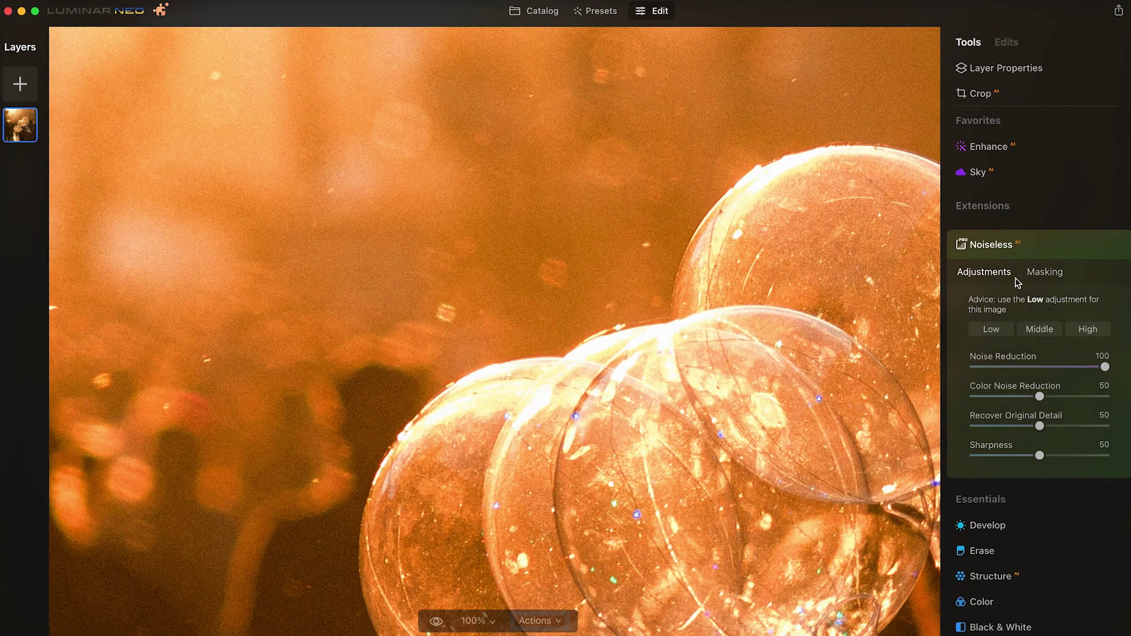
left_click(998, 331)
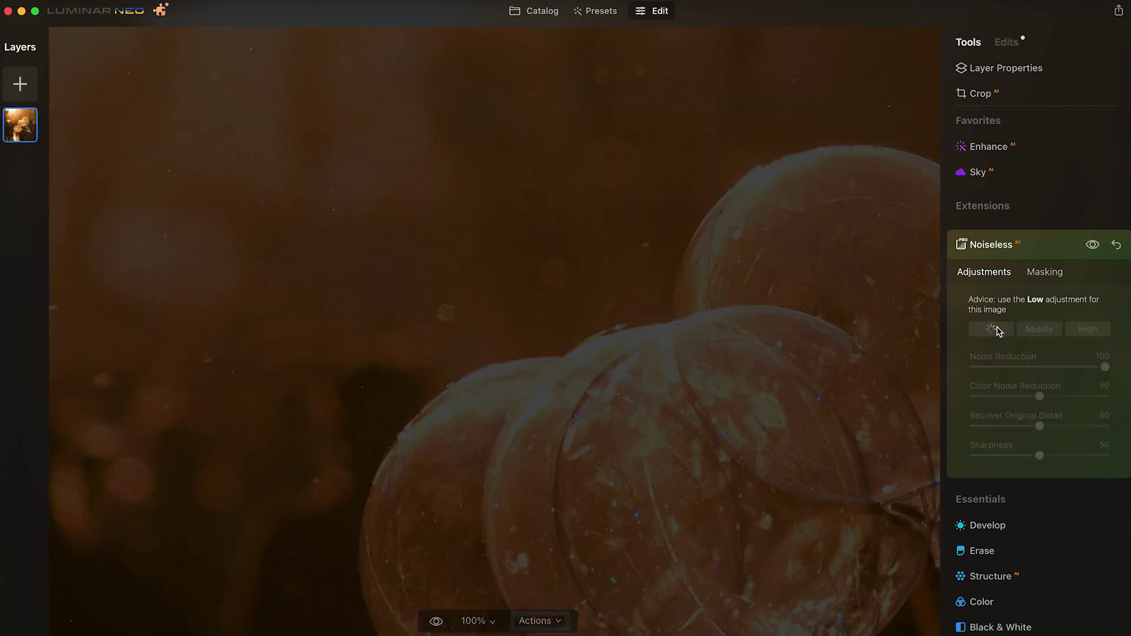